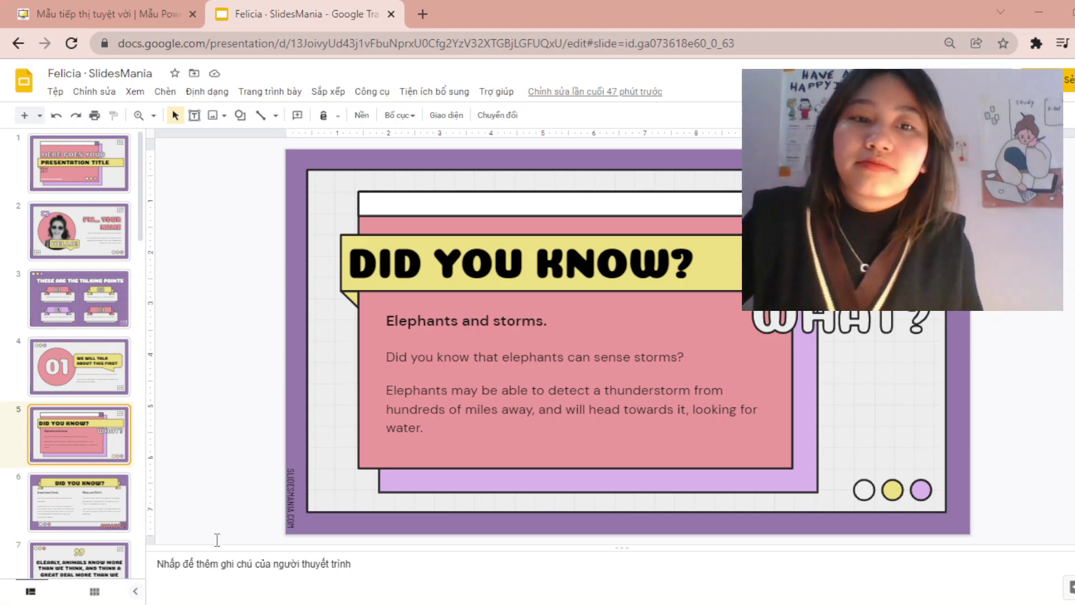
Open slide 8 of the Felicia deck, the purple 'Did you know?' animal facts slide.
scroll(82, 348, "down", 3)
scroll(84, 310, "down", 1)
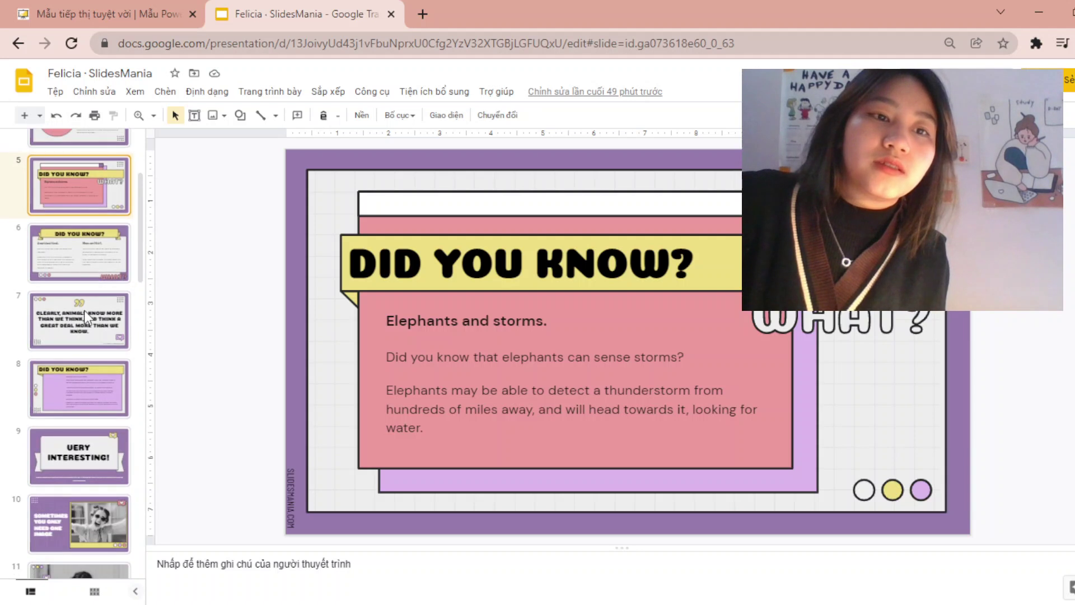
left_click(70, 400)
Browse the remaining slide thumbnails, then return to the SlidesMania template page tab.
scroll(76, 467, "down", 3)
scroll(82, 461, "down", 8)
scroll(85, 465, "down", 2)
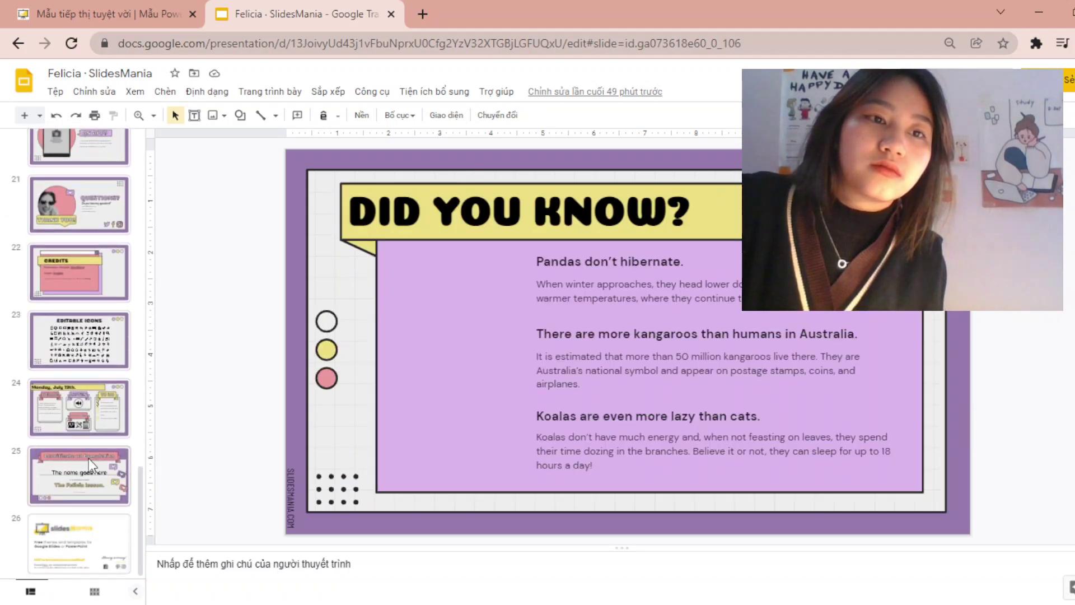
scroll(88, 458, "down", 2)
scroll(81, 383, "up", 5)
scroll(80, 319, "up", 6)
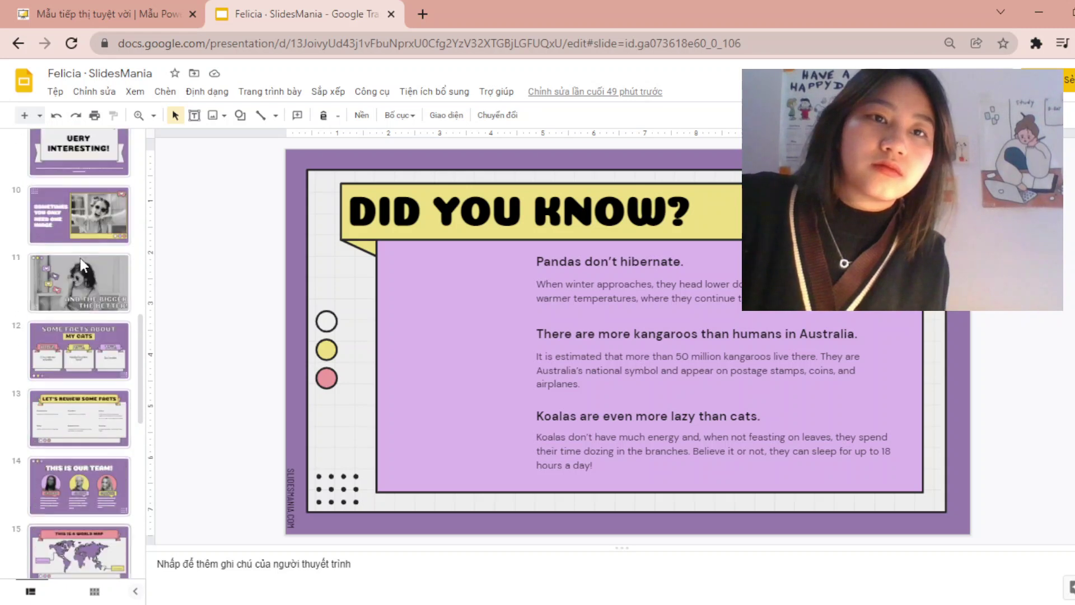
scroll(79, 257, "up", 3)
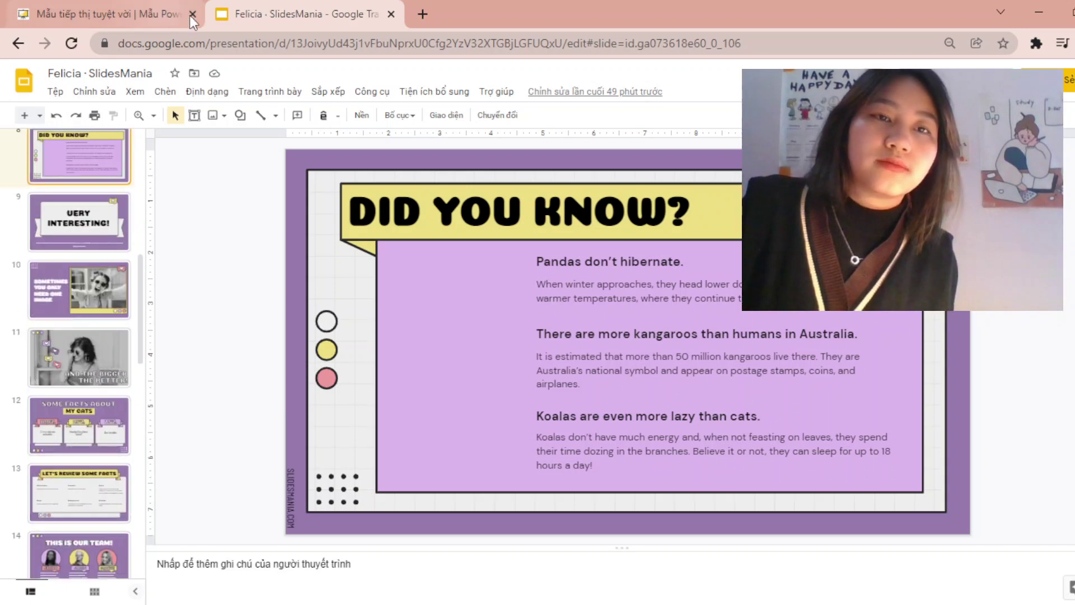
left_click(182, 15)
Close the Felicia Slides copy and scroll the SlidesMania page down to the Popular templates grid.
left_click(392, 16)
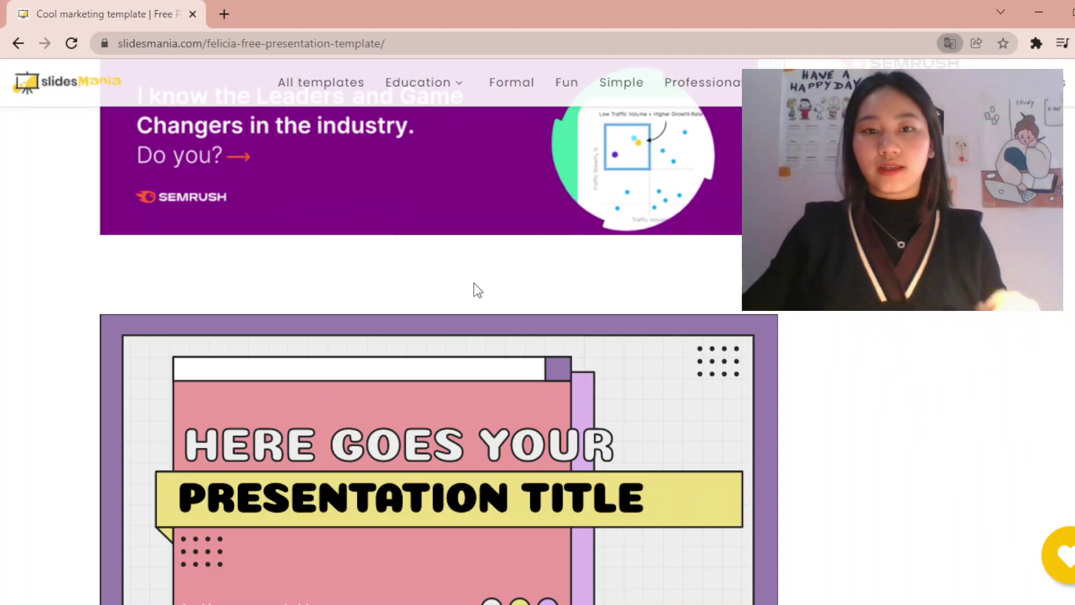
scroll(918, 321, "down", 1)
scroll(920, 325, "down", 4)
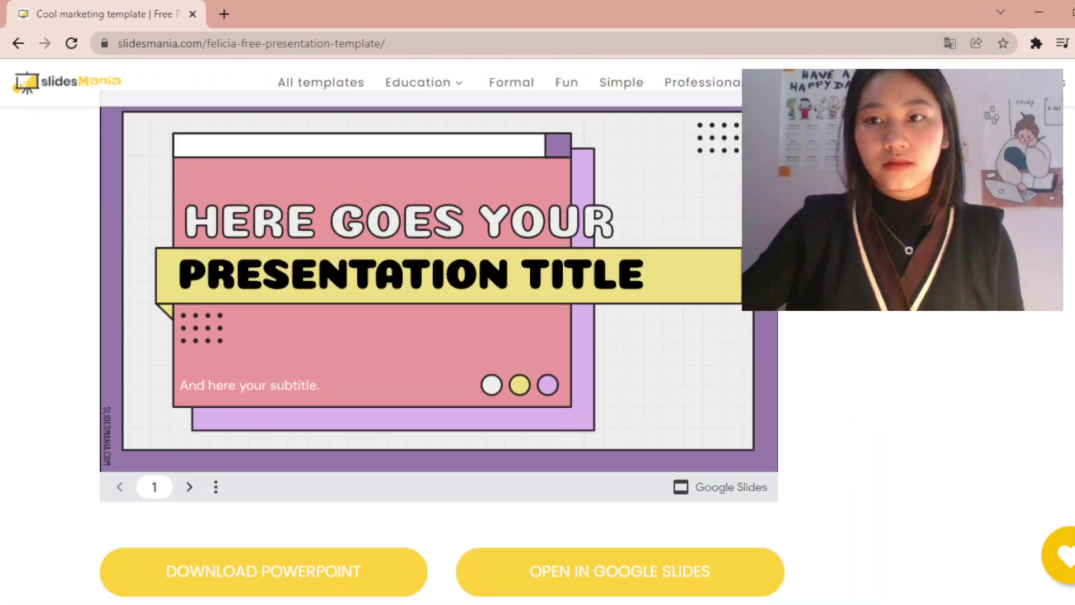
scroll(921, 325, "down", 6)
scroll(980, 437, "down", 2)
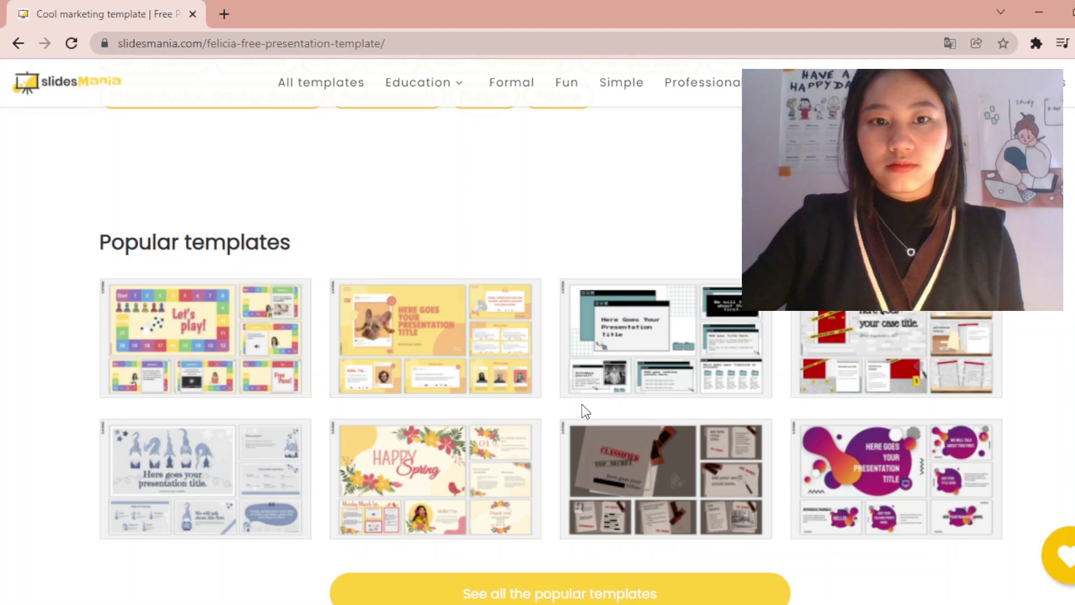
scroll(554, 425, "down", 2)
Open 'See all the popular templates' from the bottom of the Felicia page.
scroll(616, 417, "down", 4)
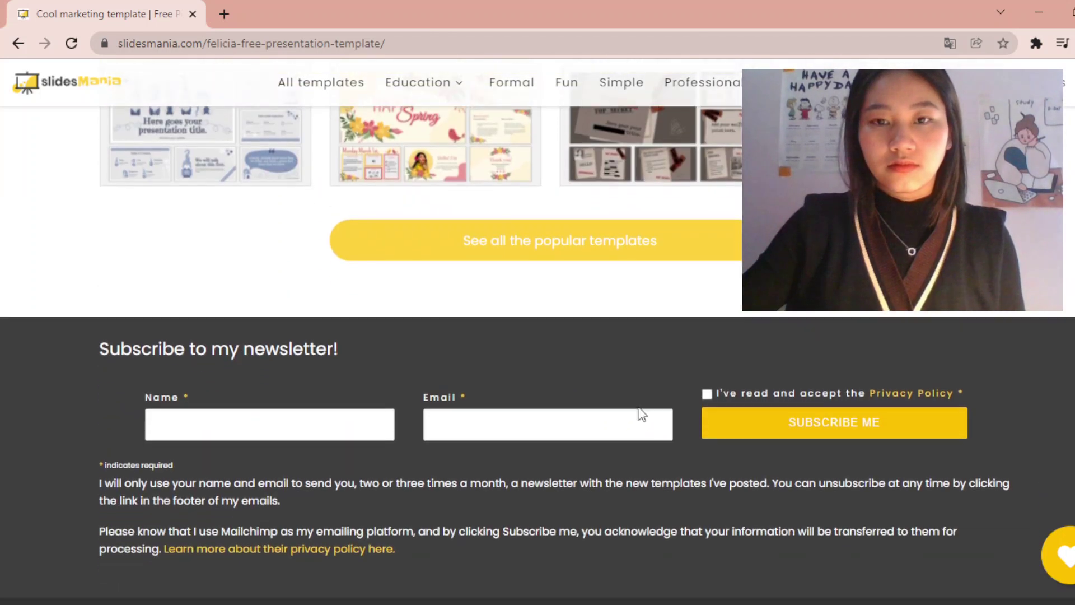
left_click(625, 241)
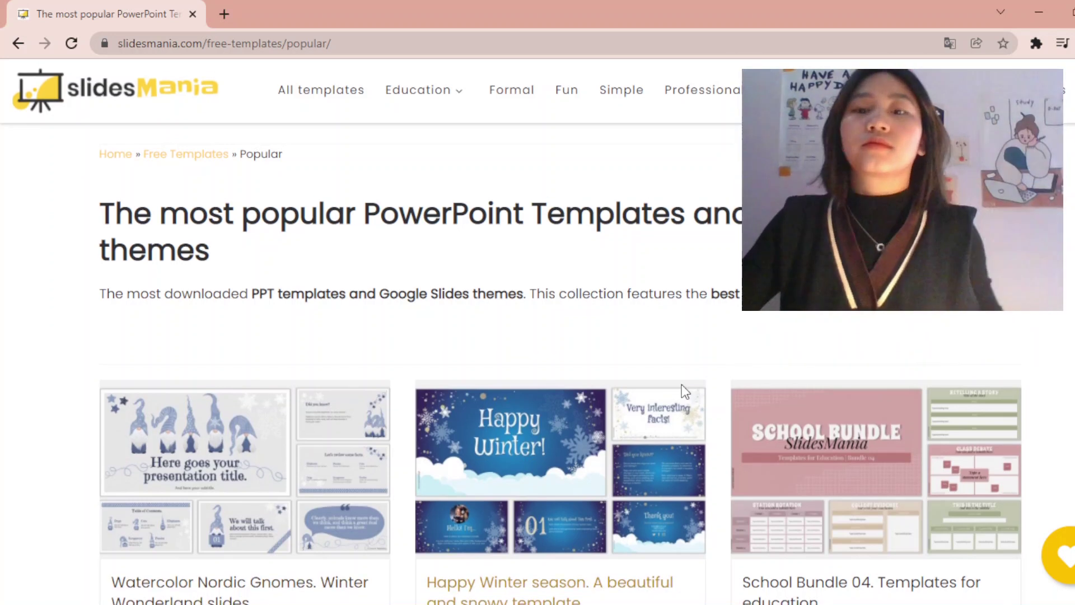
Browse the popular templates list and open the 'Reed, business presentation template' page.
scroll(680, 384, "down", 9)
scroll(936, 318, "up", 3)
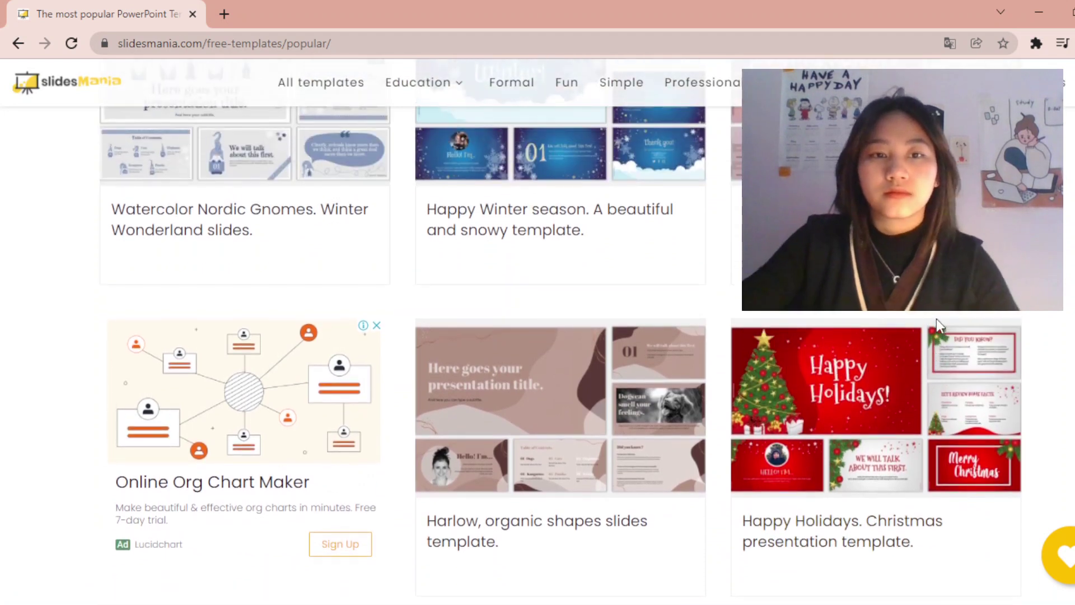
scroll(975, 317, "down", 1)
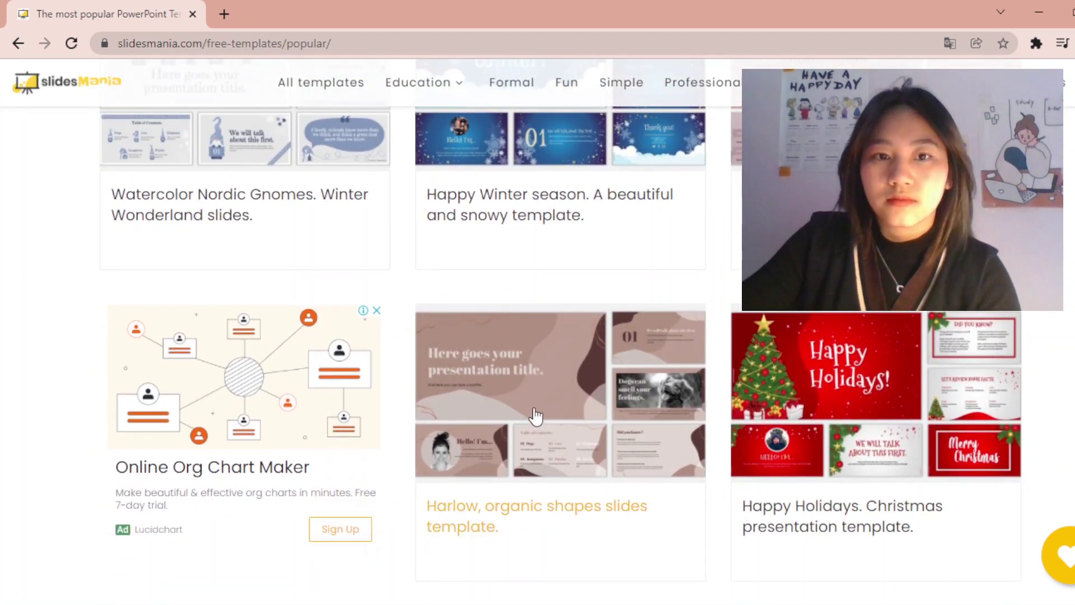
scroll(788, 347, "down", 6)
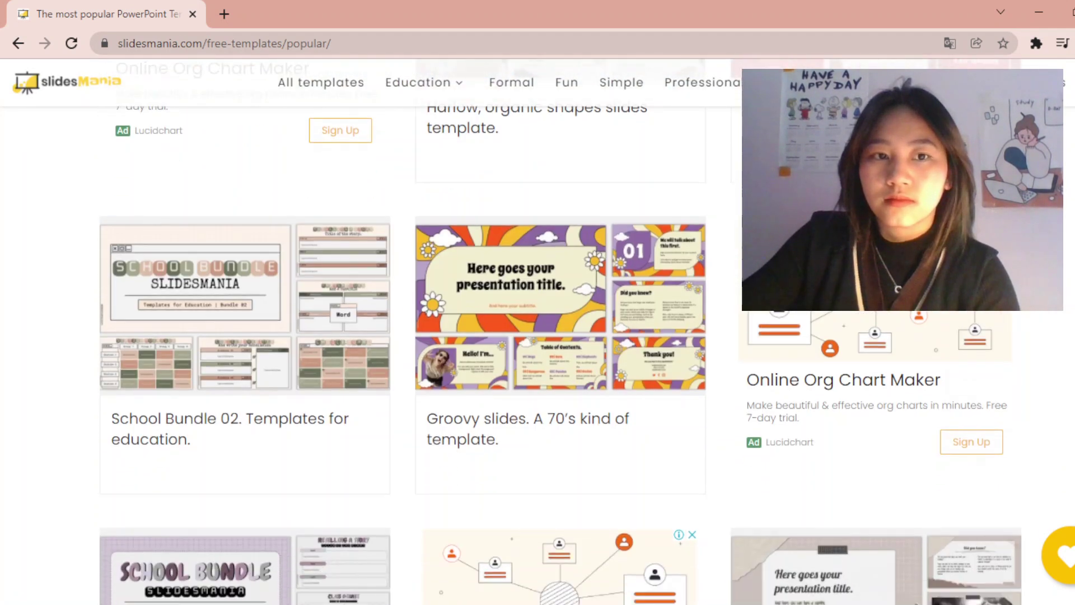
scroll(788, 347, "down", 5)
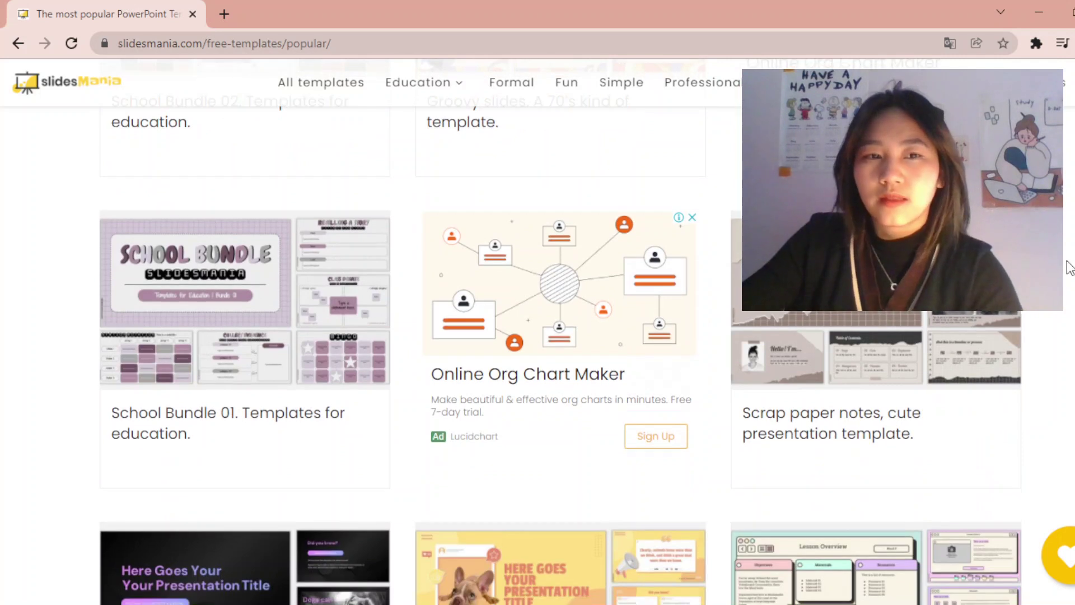
scroll(1067, 283, "down", 3)
scroll(1063, 284, "down", 3)
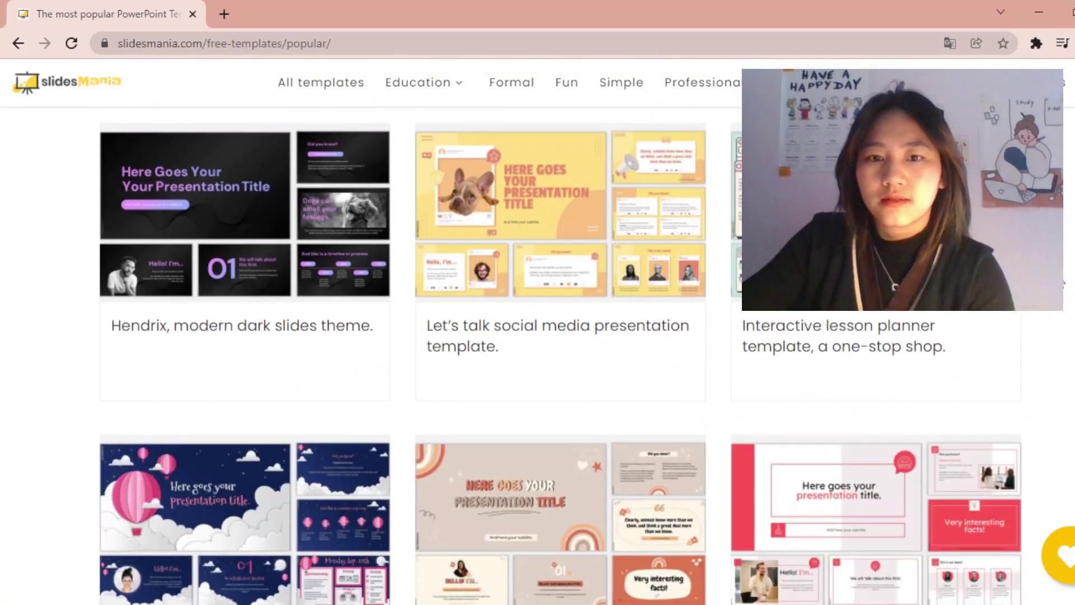
scroll(1062, 282, "down", 8)
scroll(1062, 282, "up", 7)
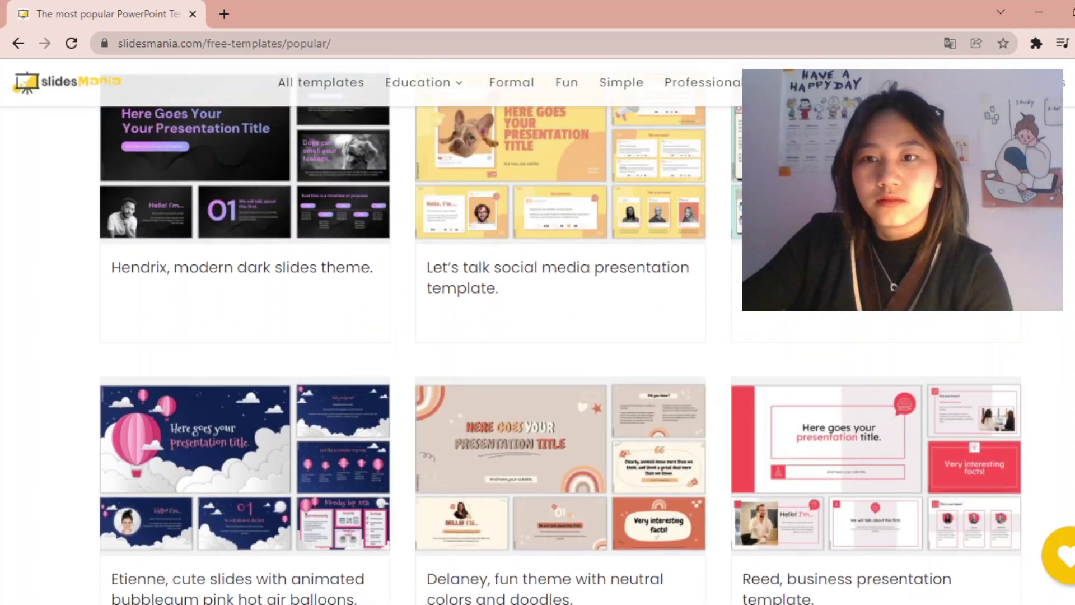
left_click(896, 461)
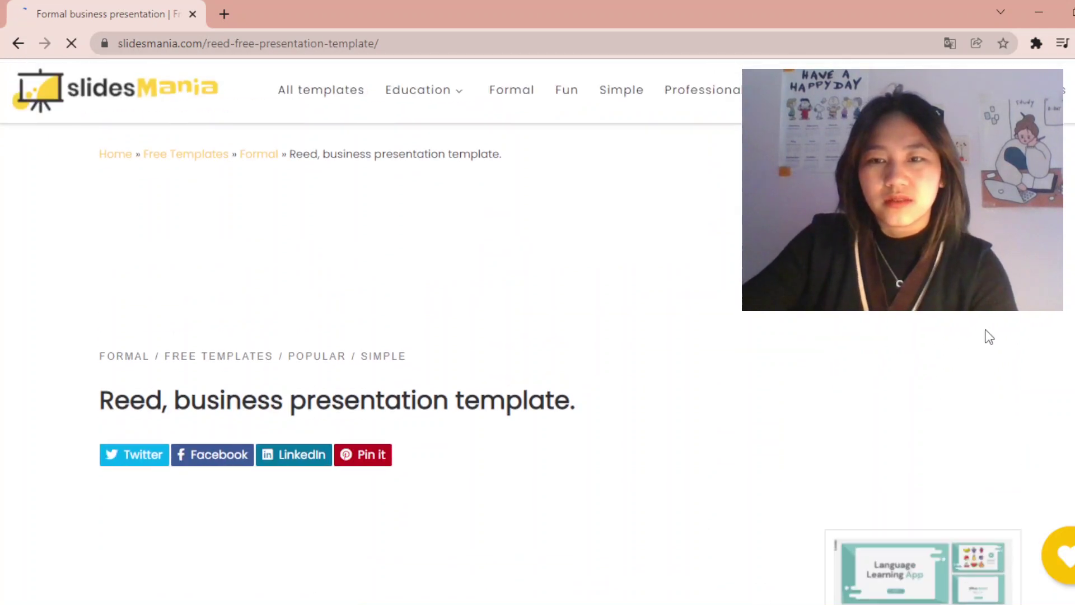
Scroll to the Nina template preview and launch it with OPEN IN GOOGLE SLIDES.
scroll(986, 336, "down", 8)
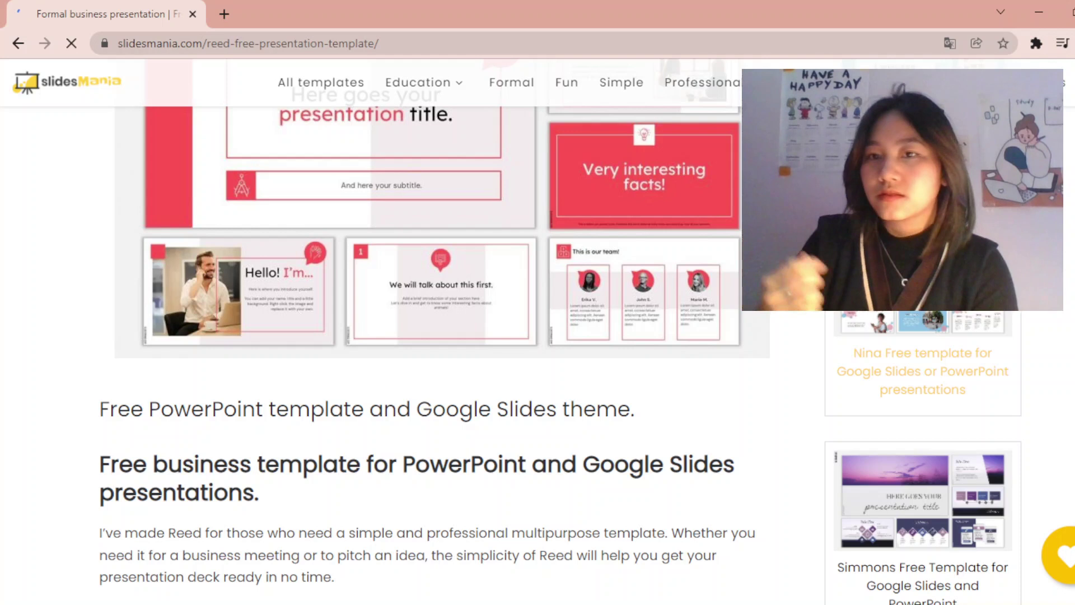
scroll(895, 314, "down", 3)
scroll(884, 319, "down", 3)
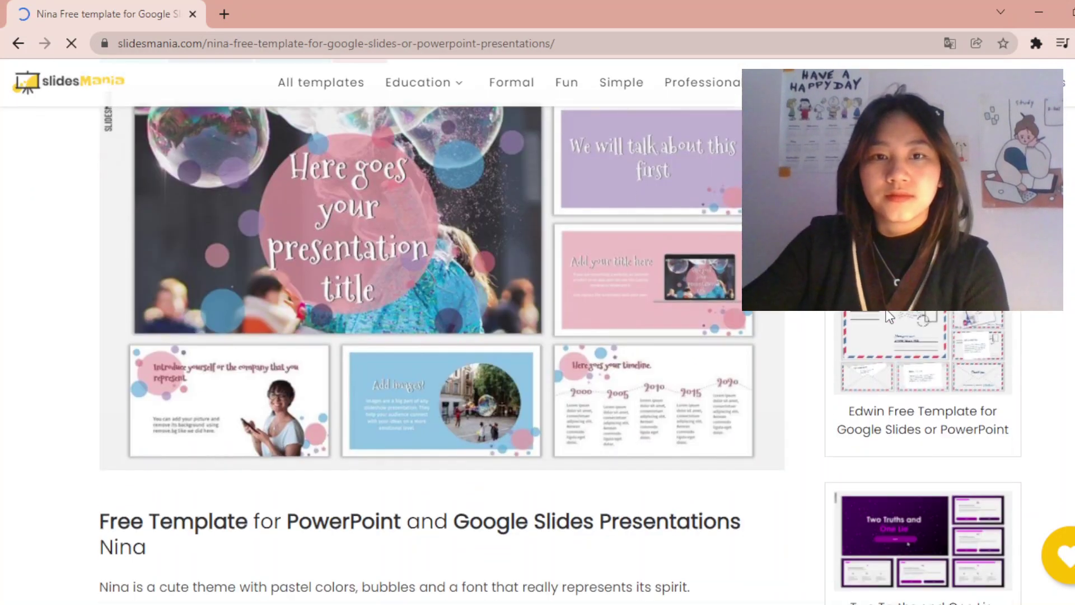
scroll(760, 412, "down", 2)
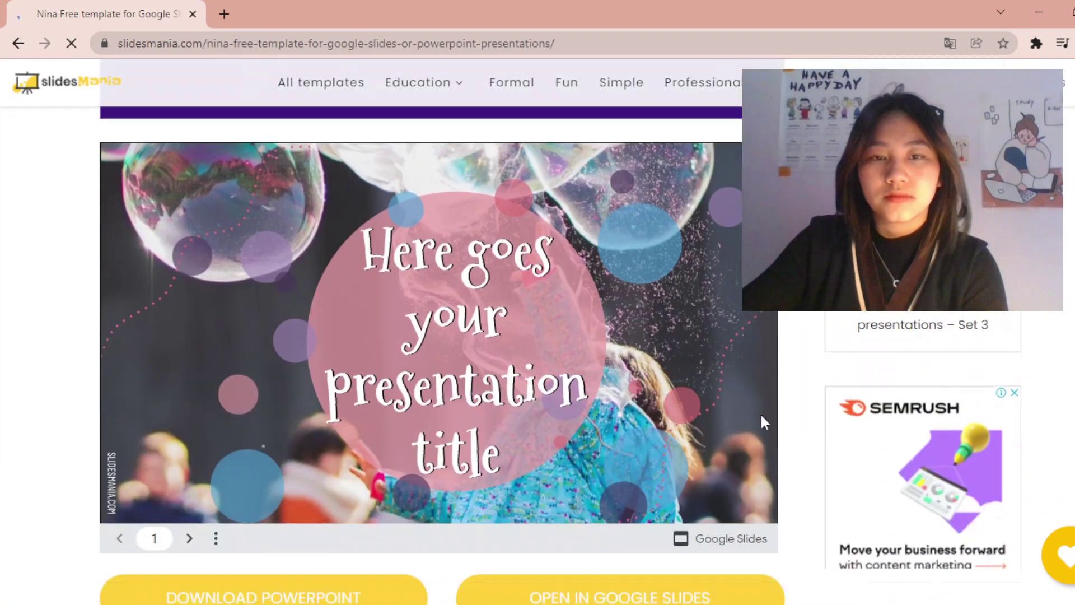
scroll(757, 415, "down", 5)
left_click(681, 265)
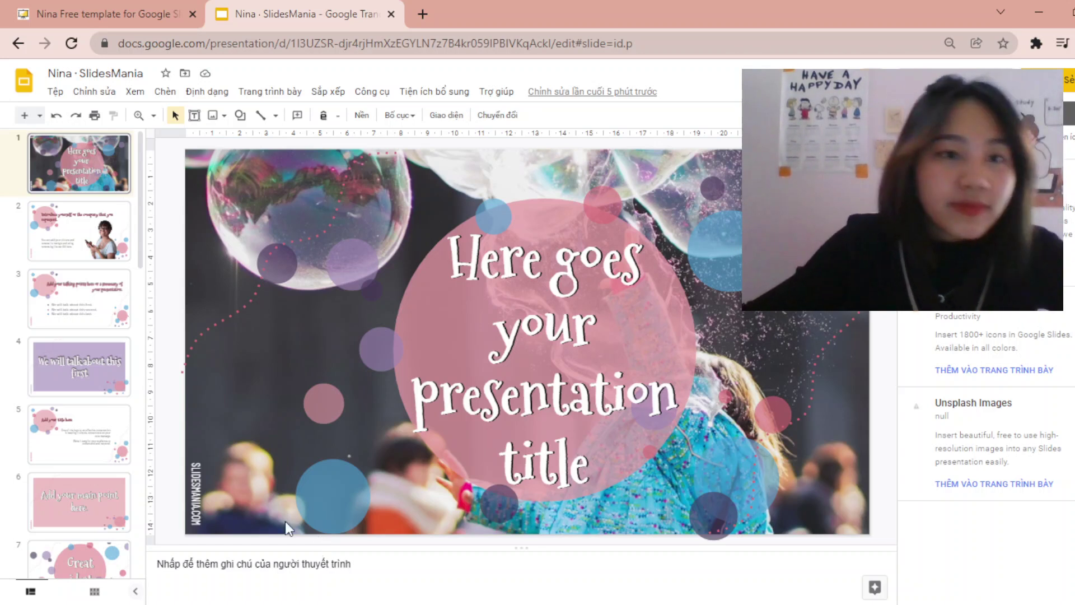
Review slide 2 of the Nina copy, then open slide 3 with its three talking points.
left_click(89, 238)
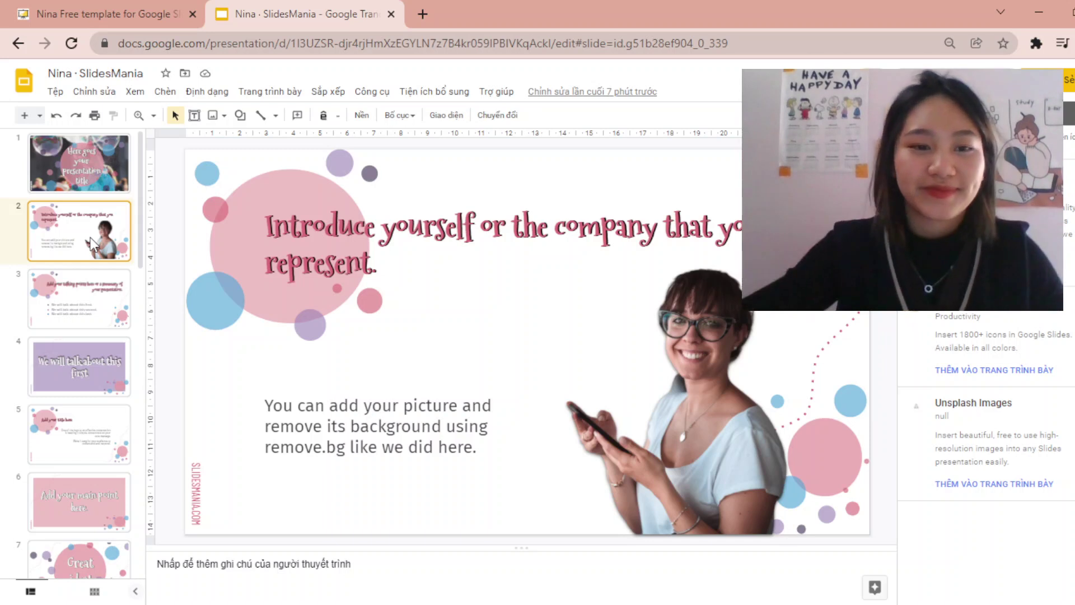
left_click(69, 290)
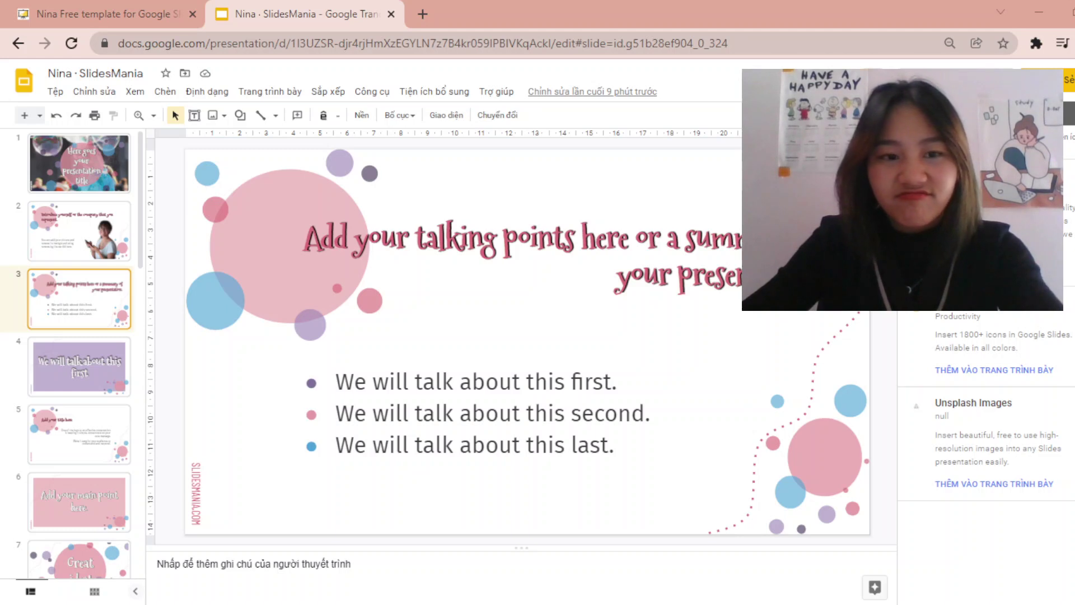
Open slide 4, the purple 'We will talk about this first' section slide.
left_click(99, 377)
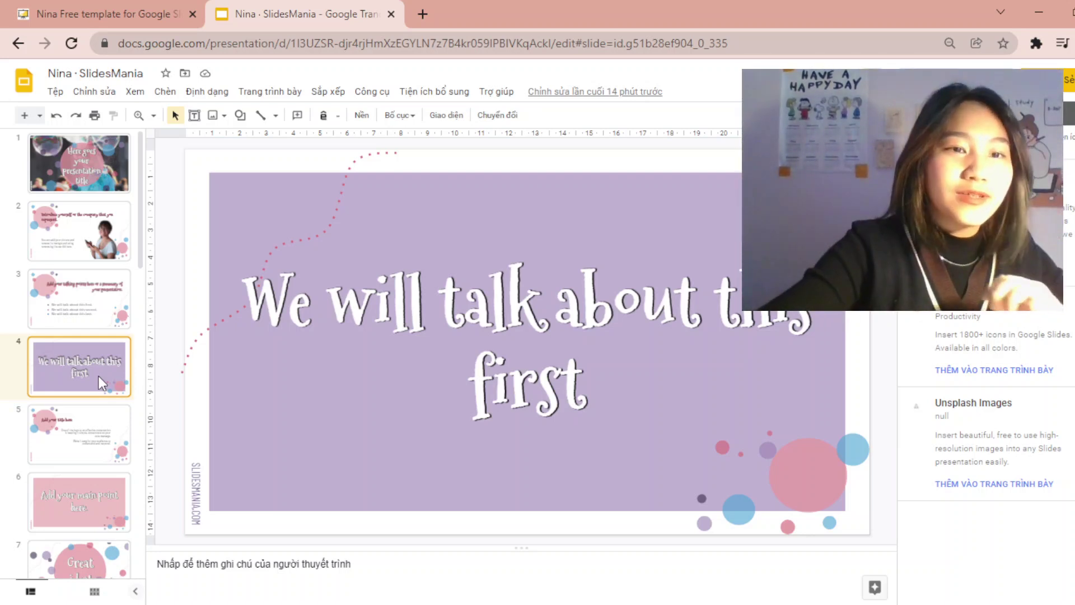
Open slide 5, 'Add your title here', about keeping presentations simple.
left_click(62, 435)
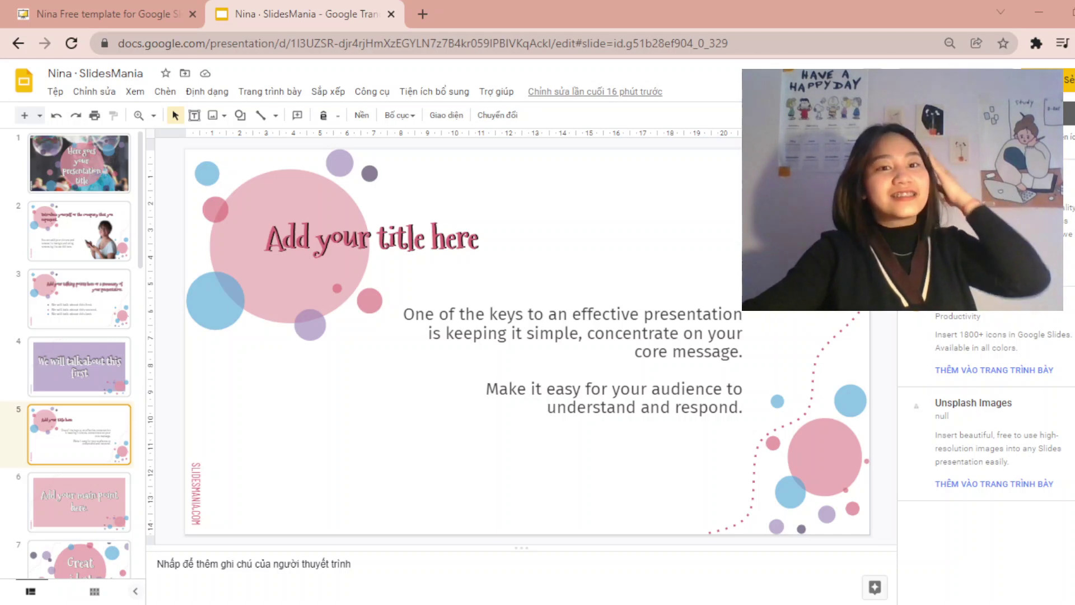
Open the pink slide 6, 'Add your main point here.', and scroll the filmstrip further down.
left_click(79, 507)
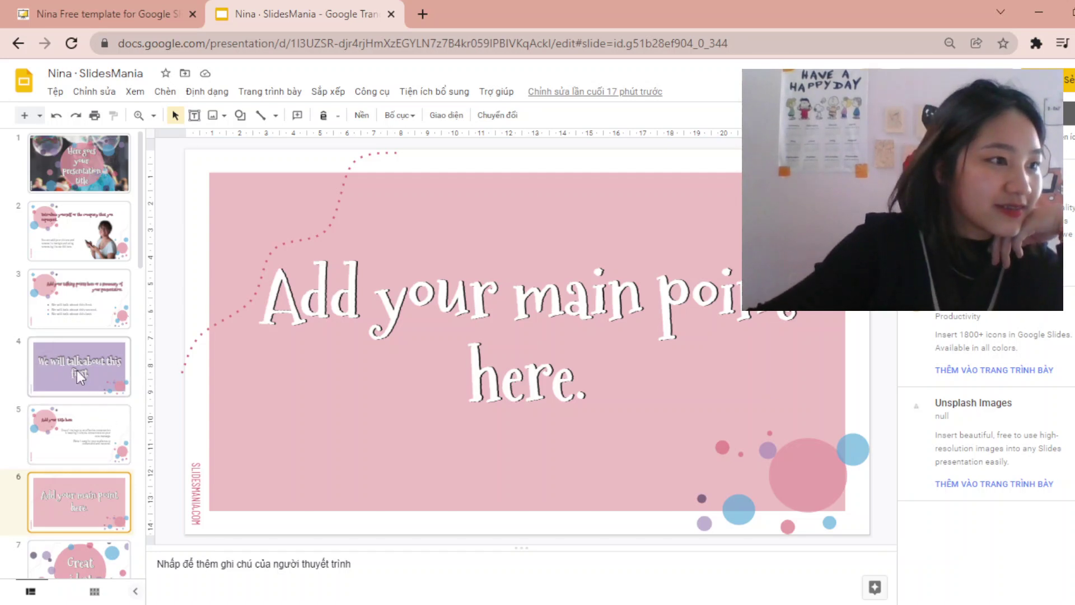
scroll(84, 325, "down", 3)
scroll(94, 441, "down", 2)
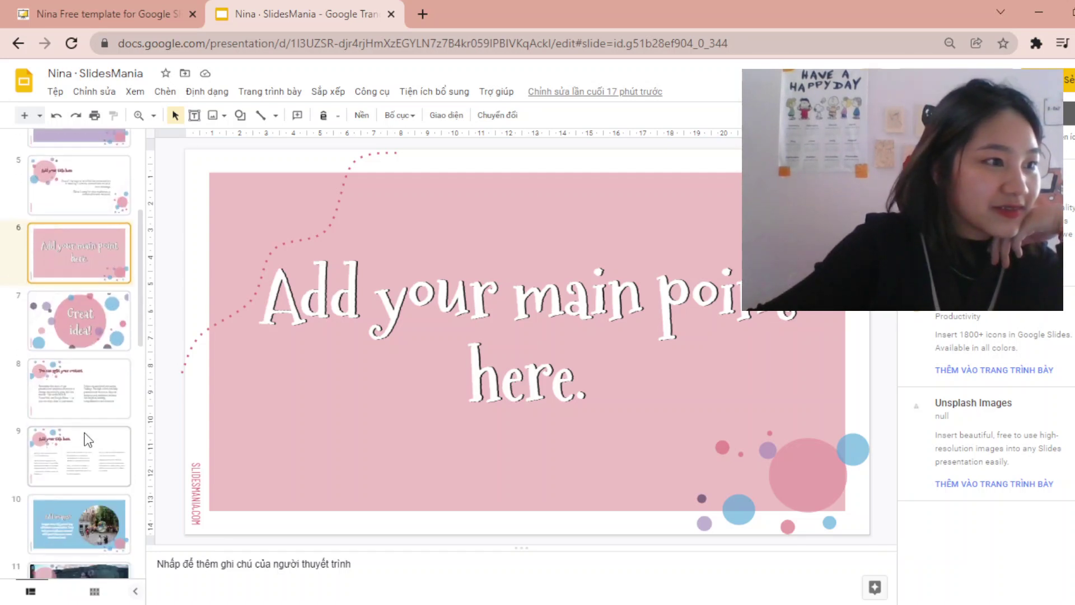
Open slide 10, 'Add images!', with the circular bubble street photo.
left_click(92, 516)
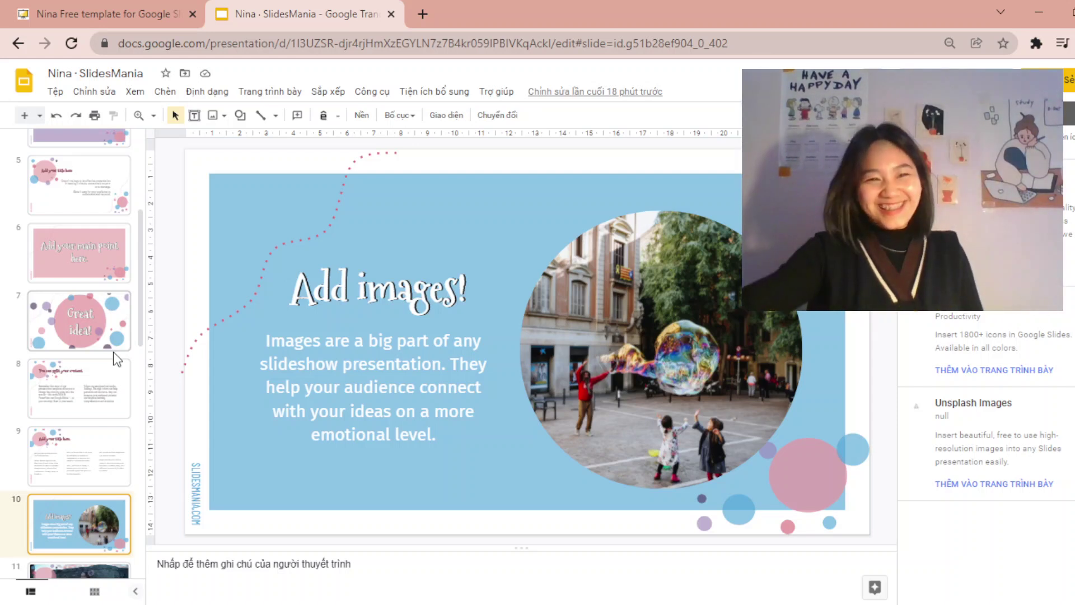
View slide 11's background photo, then advance to slide 12, the pink world map slide.
left_click(79, 568)
scroll(88, 465, "down", 3)
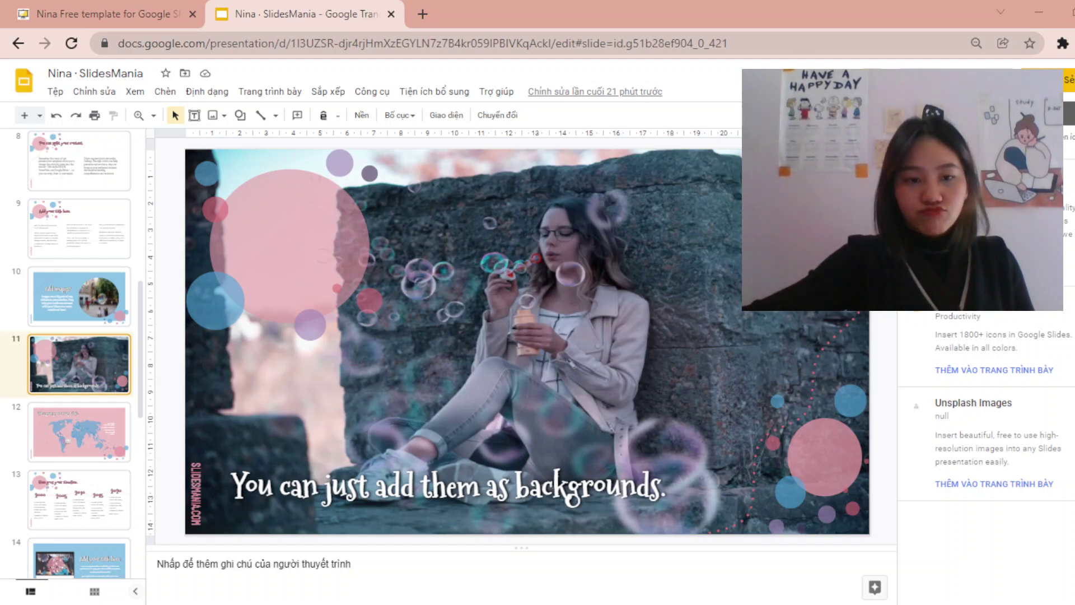
key("Down")
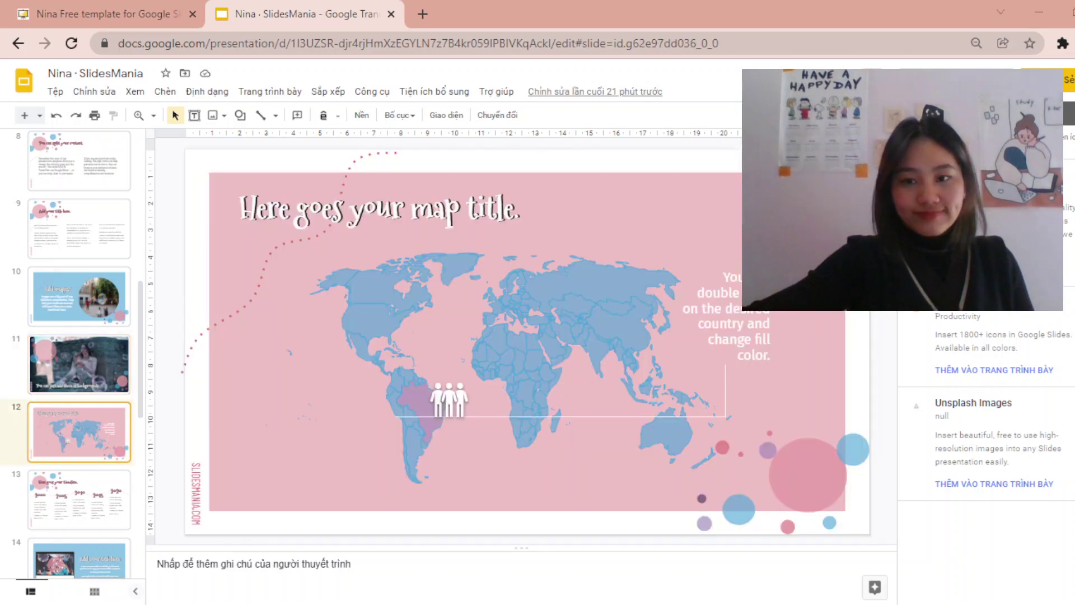
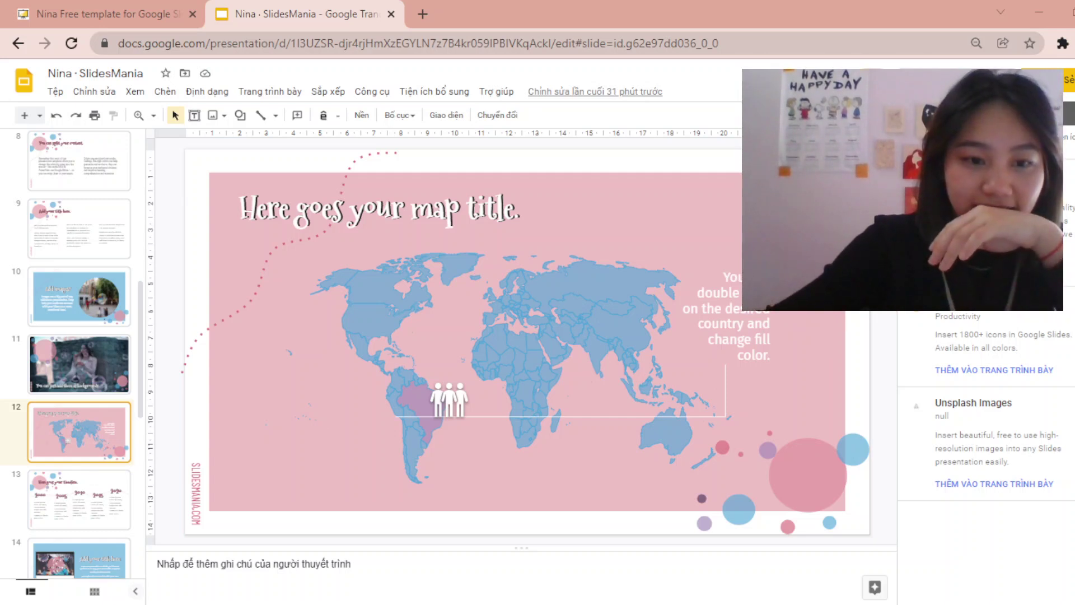
Open slide 13, the timeline spanning the years 2000 to 2015.
left_click(92, 492)
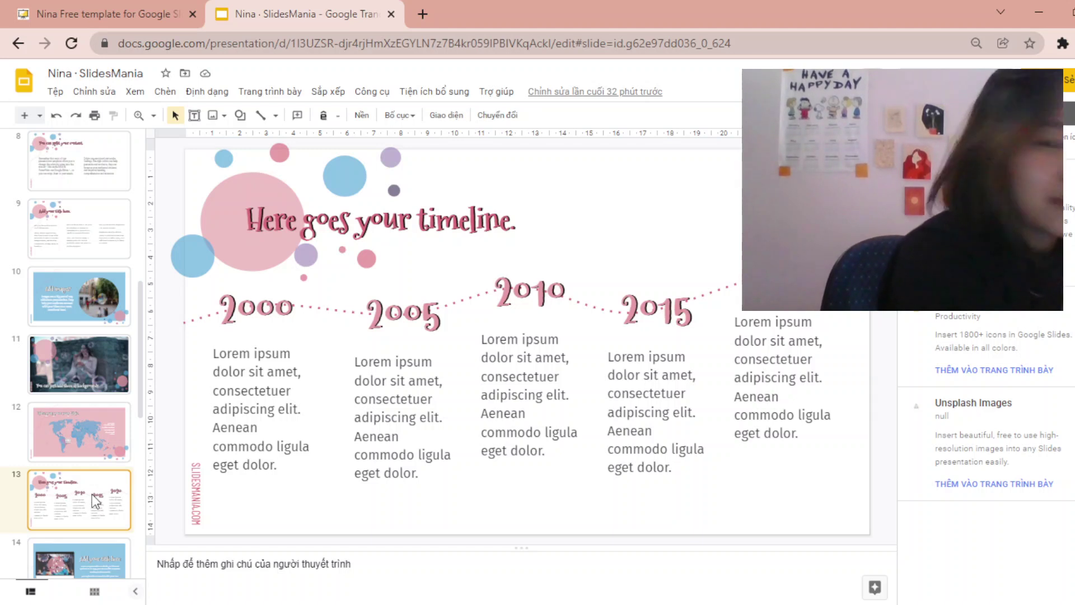
Show slide 14, the blue computer-mockup slide with the 'Add your title' heading.
left_click(84, 561)
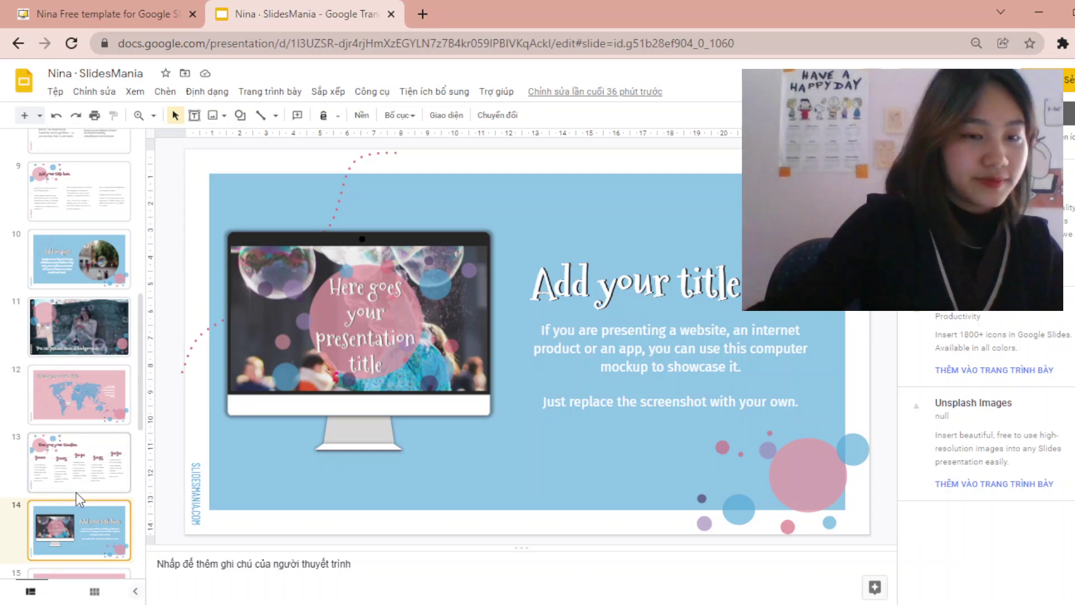
Display slide 15, the pink laptop mockup titled 'Add your title here'.
scroll(73, 445, "down", 5)
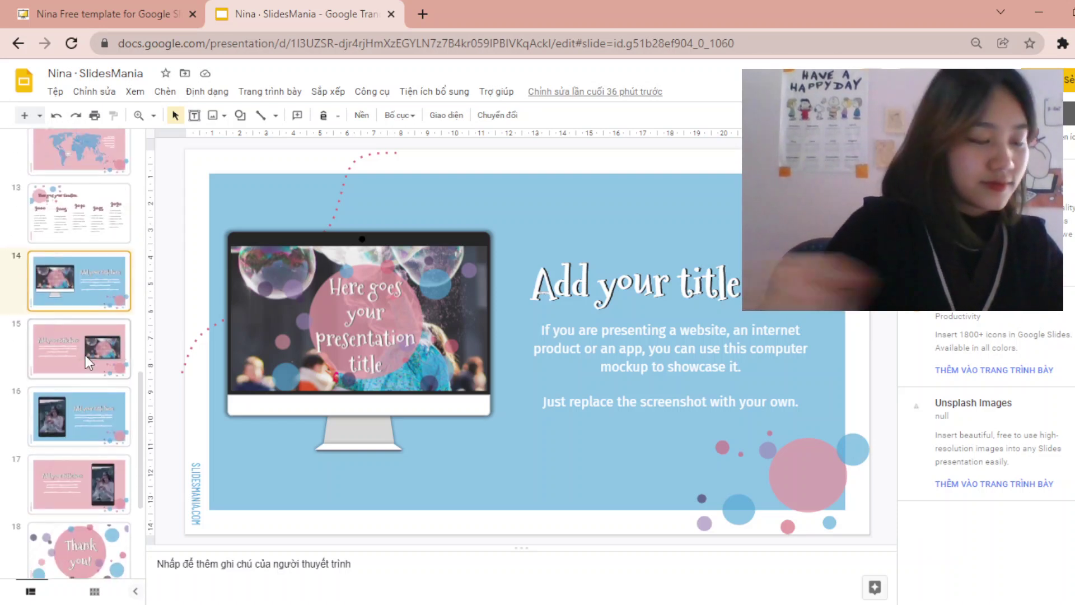
left_click(85, 356)
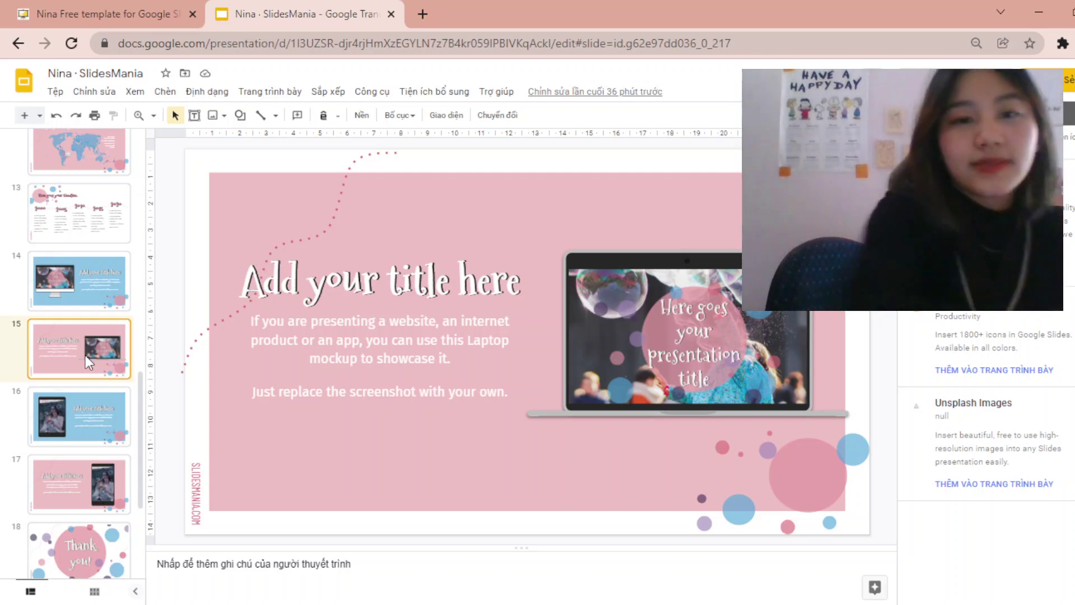
scroll(39, 420, "down", 3)
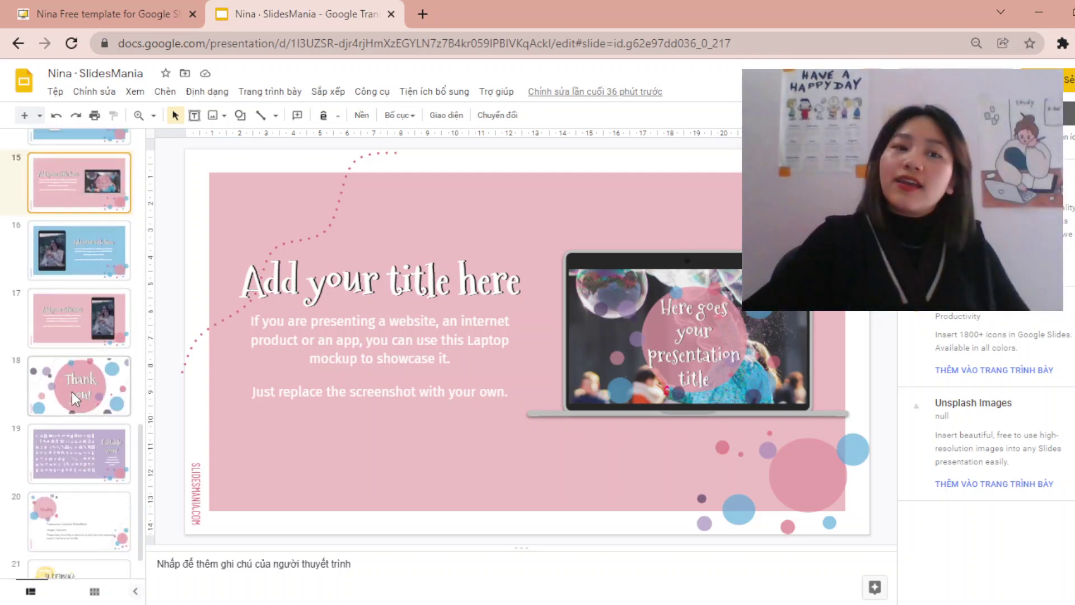
Select the slide 18 thumbnail to view the pink Thank you slide.
left_click(76, 395)
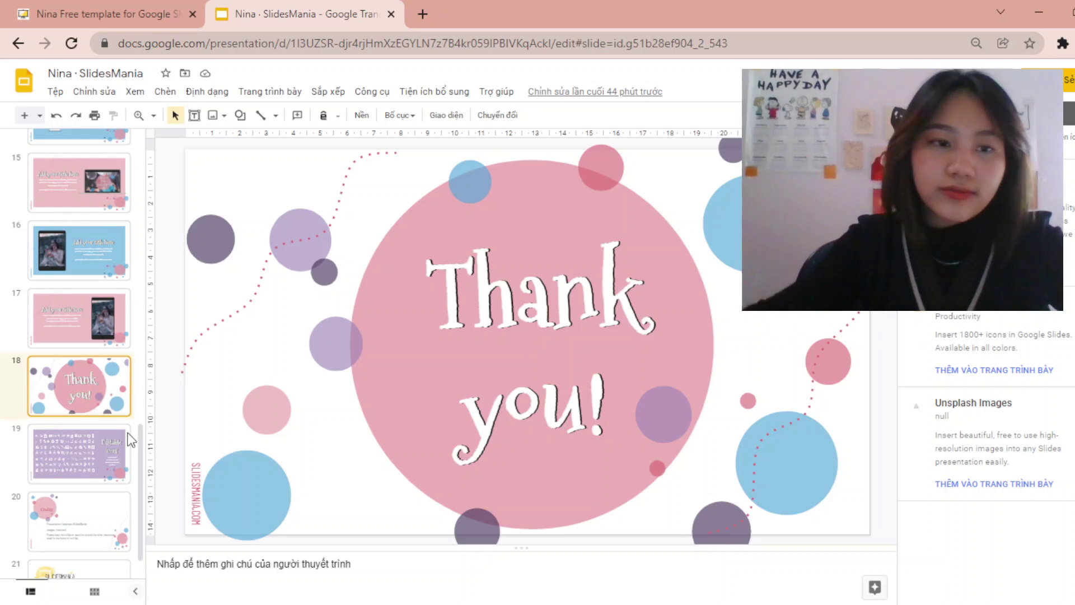
Show slide 19, the purple Editable Icons slide listing Montserrat and Barlow Condensed Medium.
left_click(112, 440)
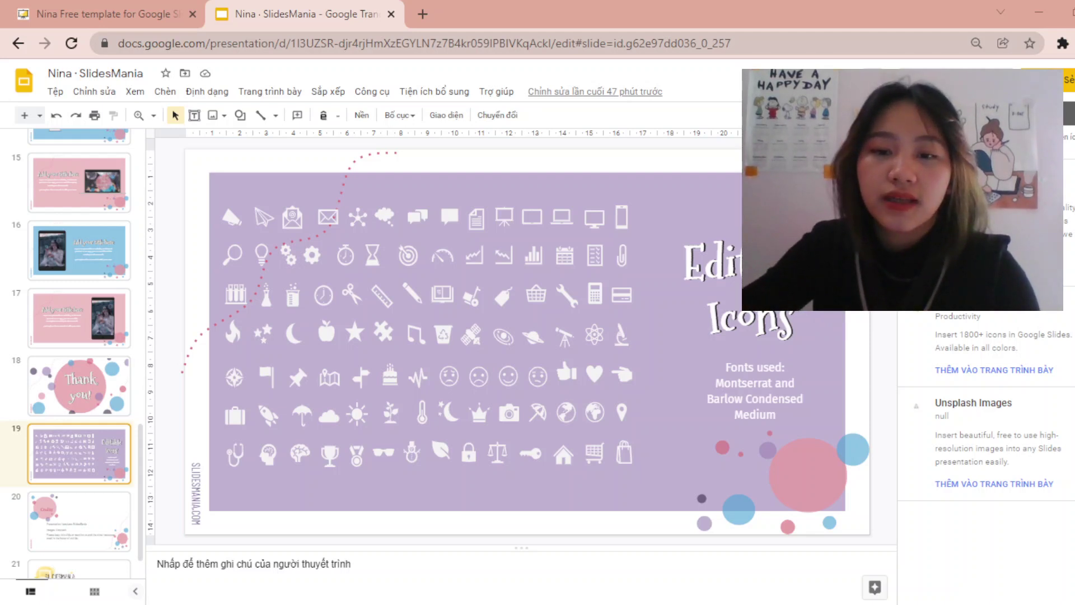
Close the Nina presentation, open the Interactive lesson planner template, and dismiss the advert.
left_click(390, 15)
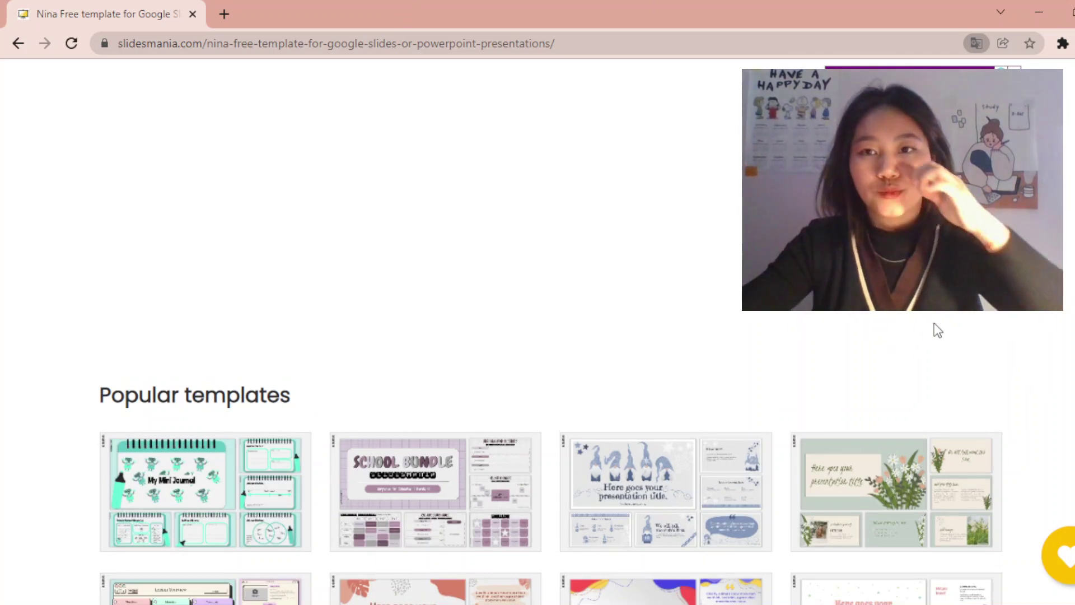
scroll(1029, 336, "down", 7)
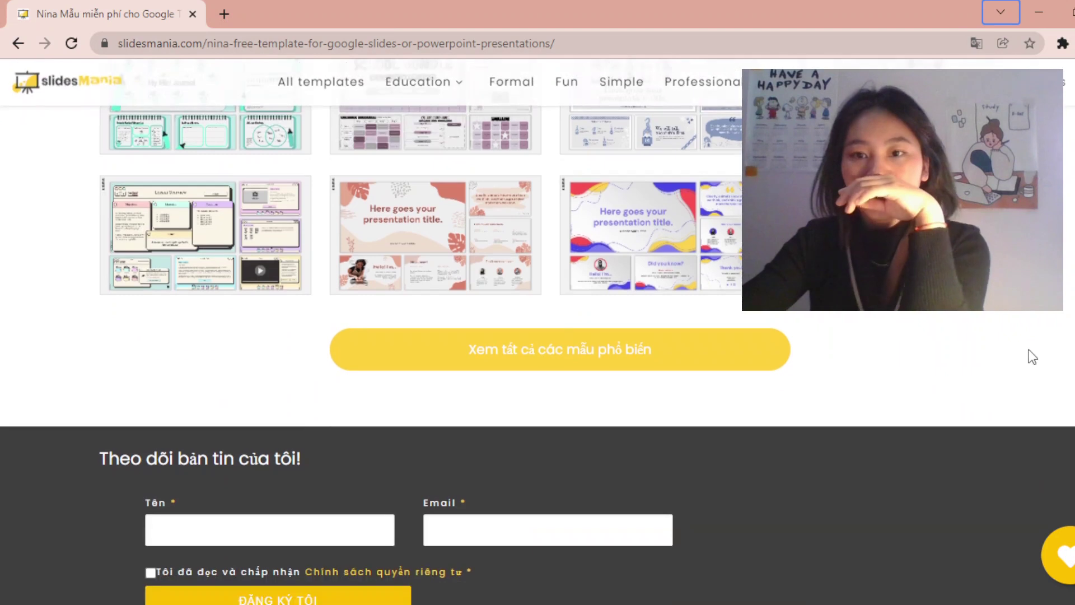
left_click(161, 257)
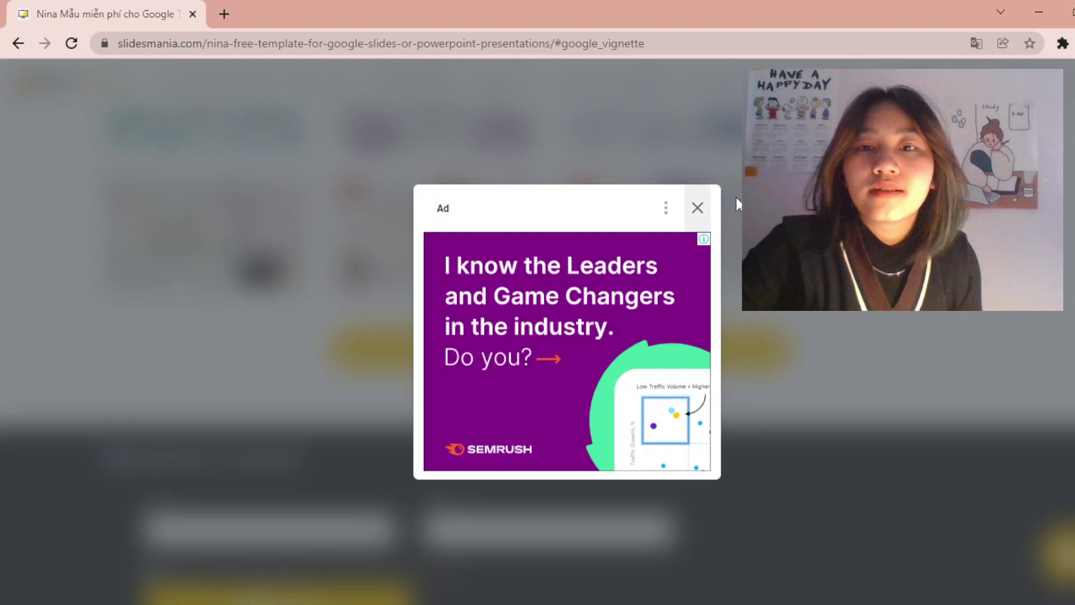
left_click(697, 207)
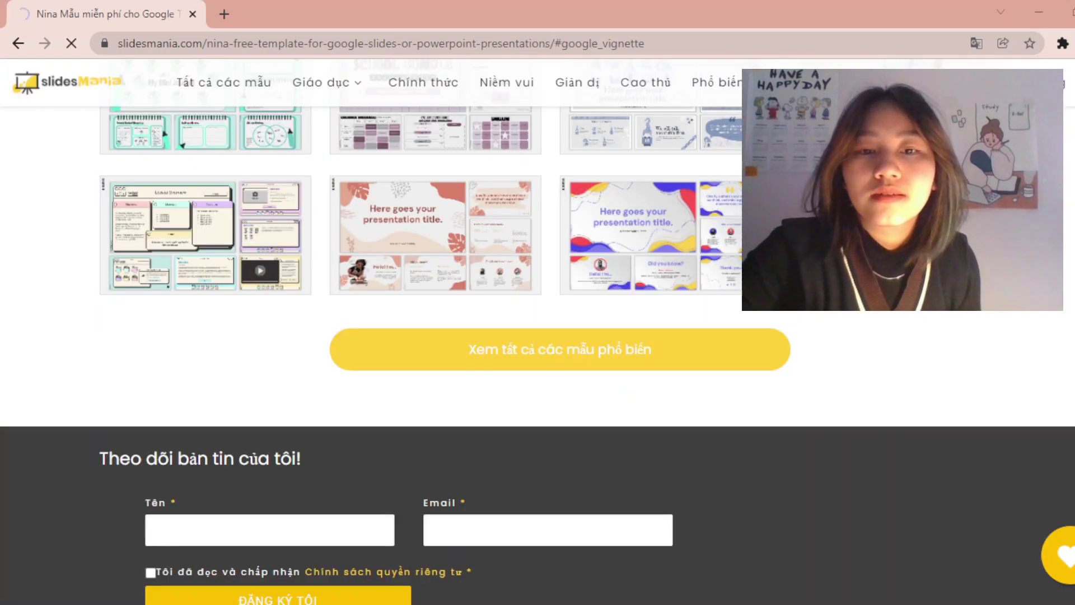